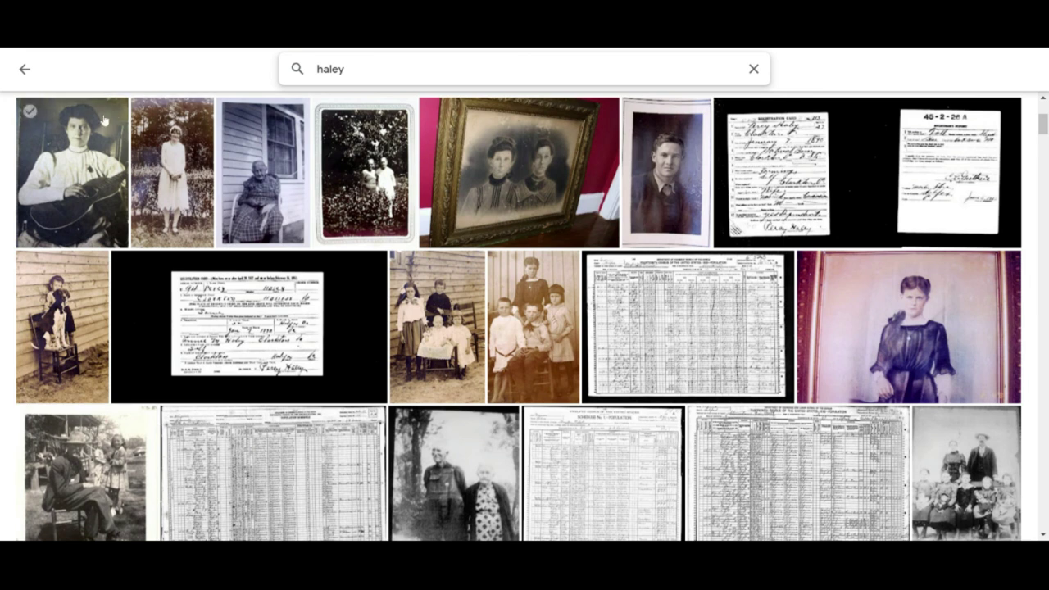
Put the guitar, white-dress, porch and garden photos into a new album
click(30, 111)
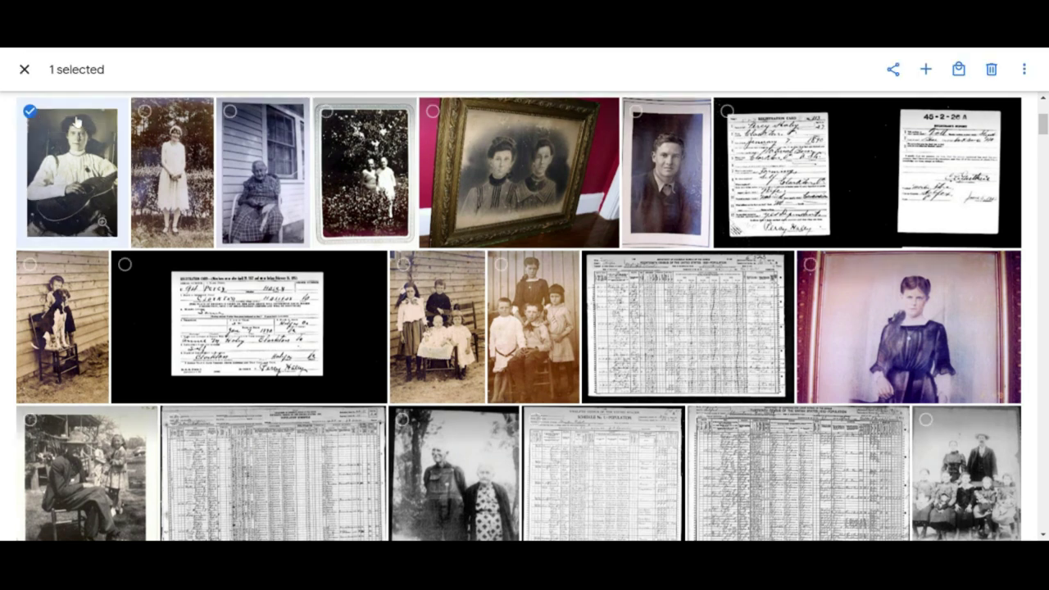
click(144, 111)
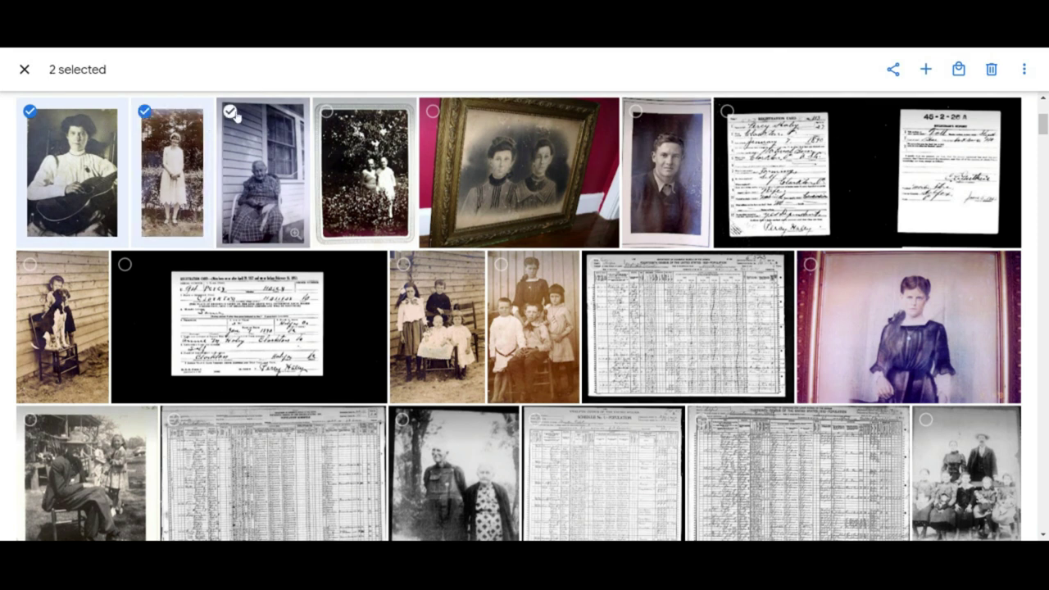
click(231, 112)
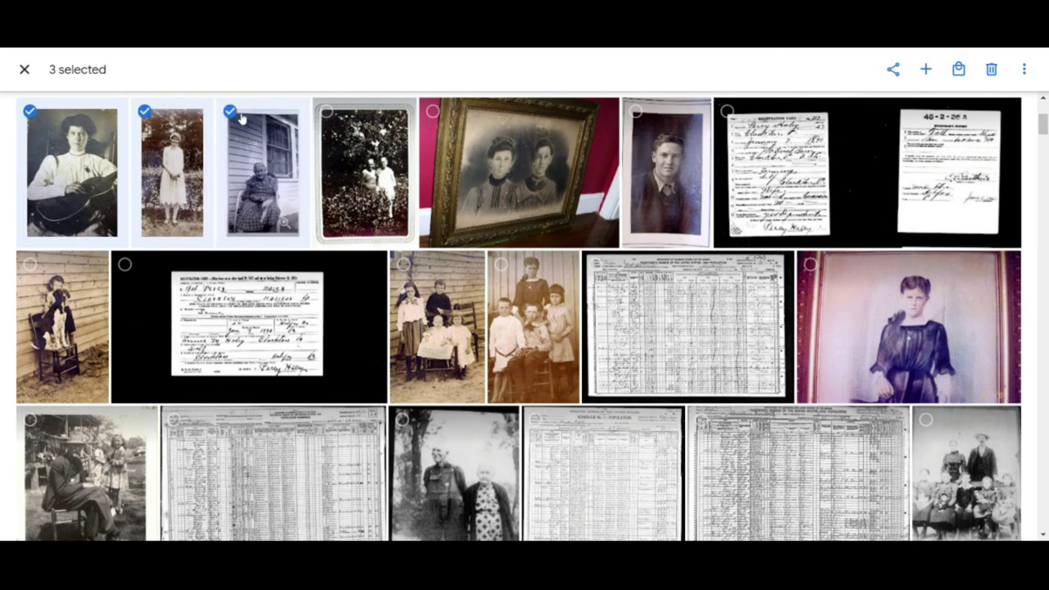
click(328, 111)
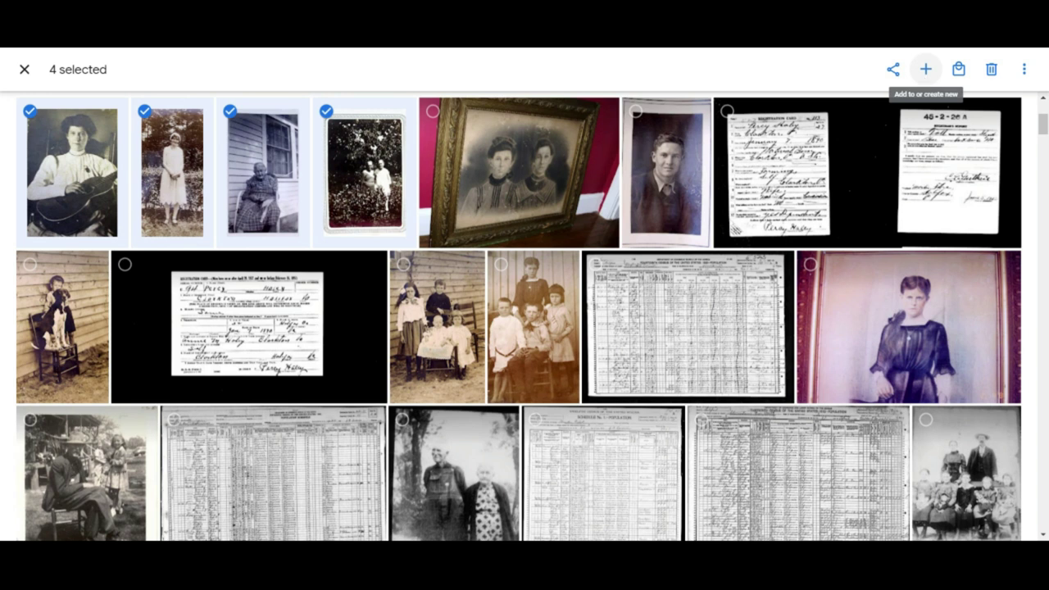
click(925, 69)
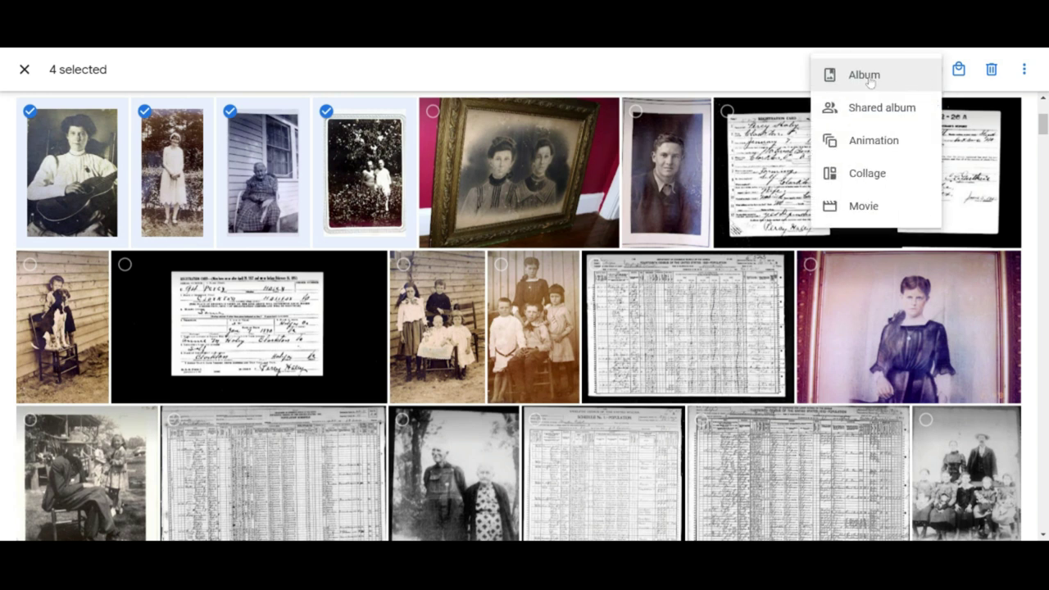
click(867, 75)
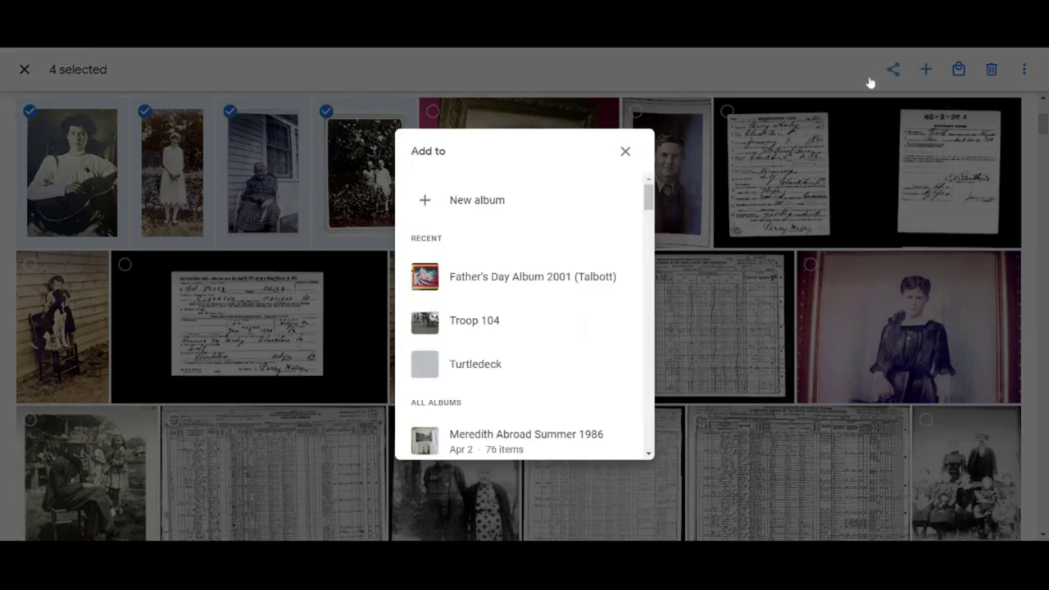
click(493, 194)
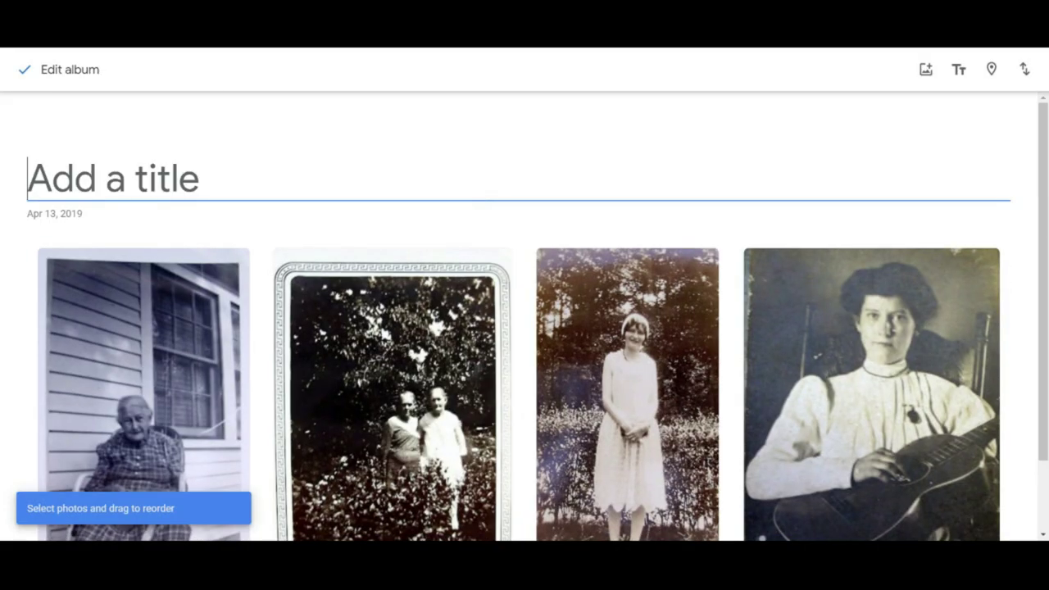
Title the new album 'Haley Family Members' and save it
text(Ha)
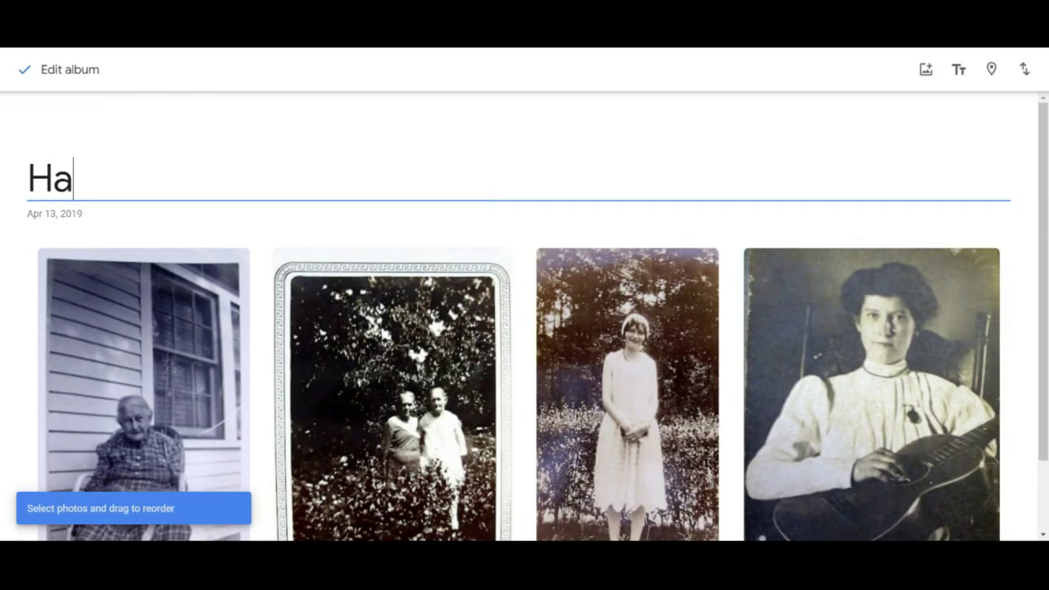
text(ley Fam)
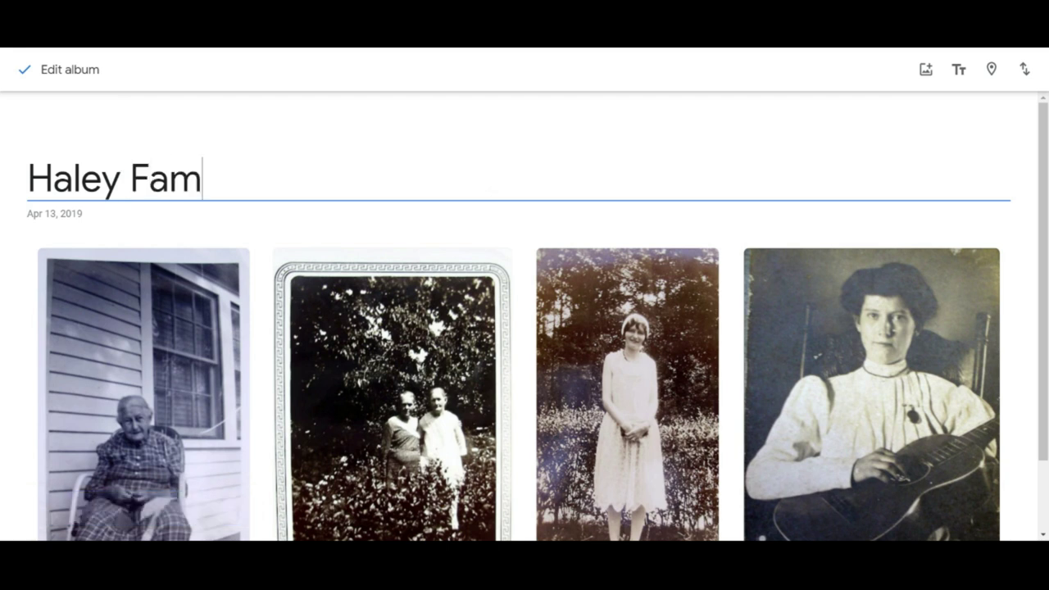
text(ily Memeb)
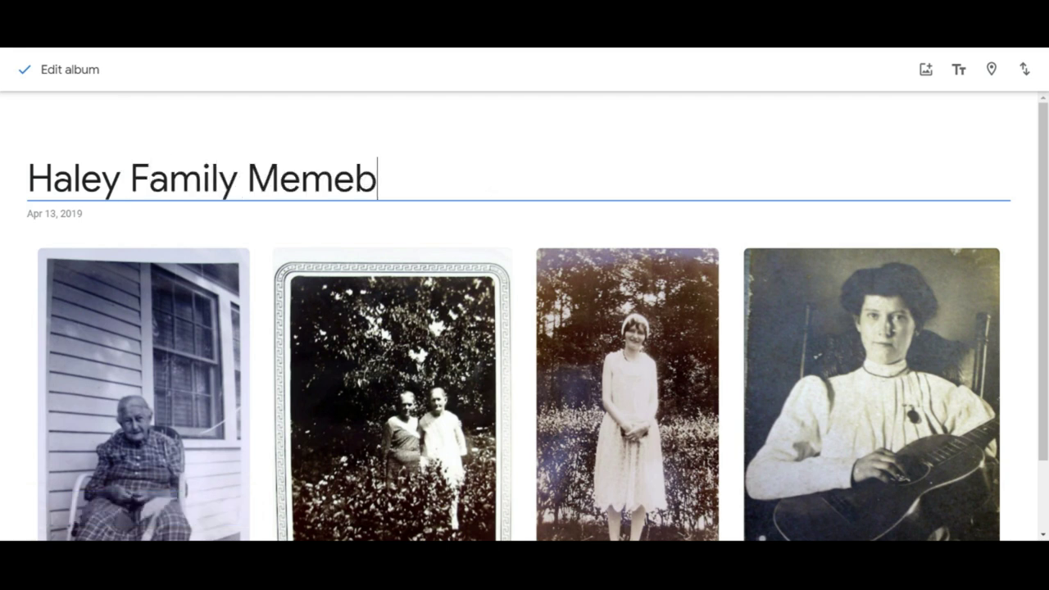
key(BackSpace)
key(BackSpace)
text(bers)
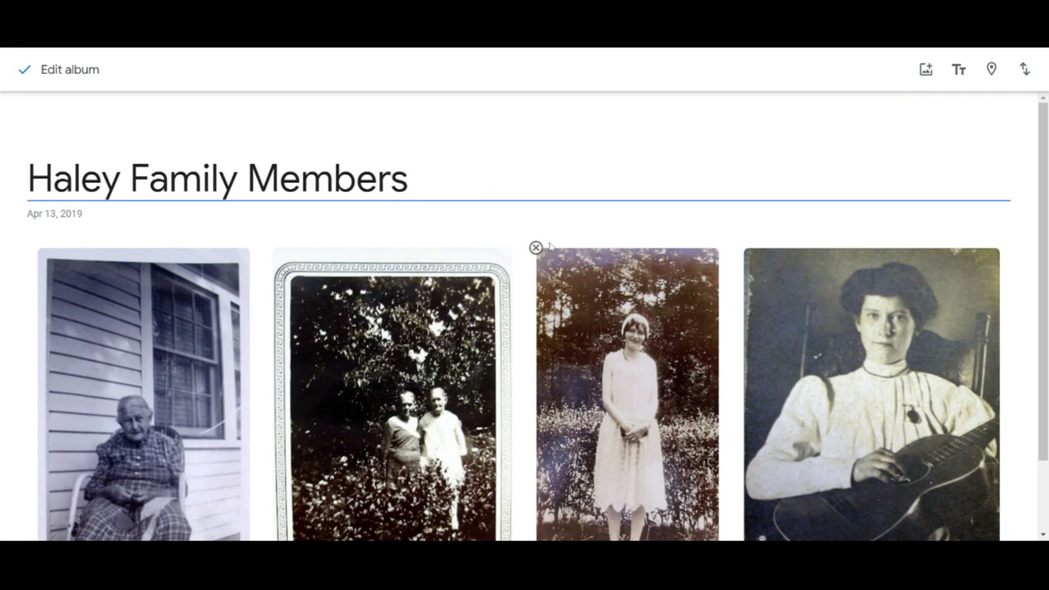
click(802, 264)
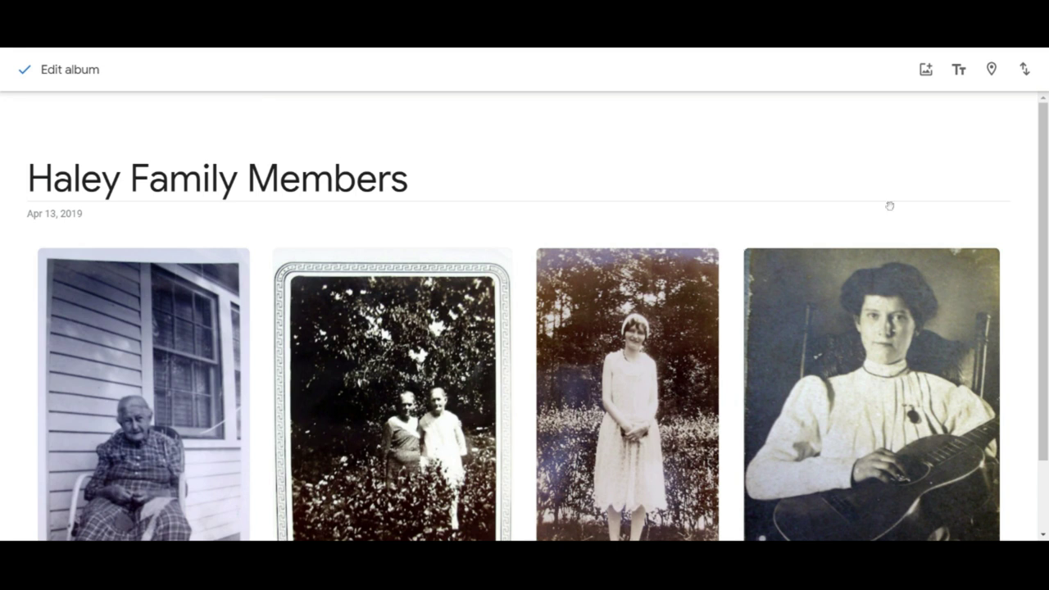
mouse_move(877, 278)
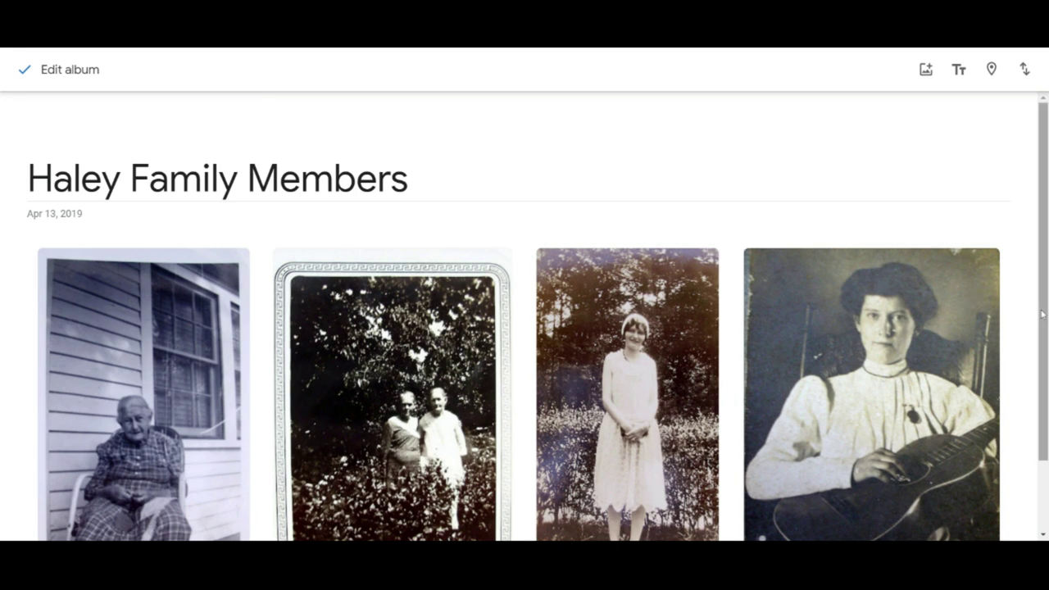
scroll(1044, 315, down, 1)
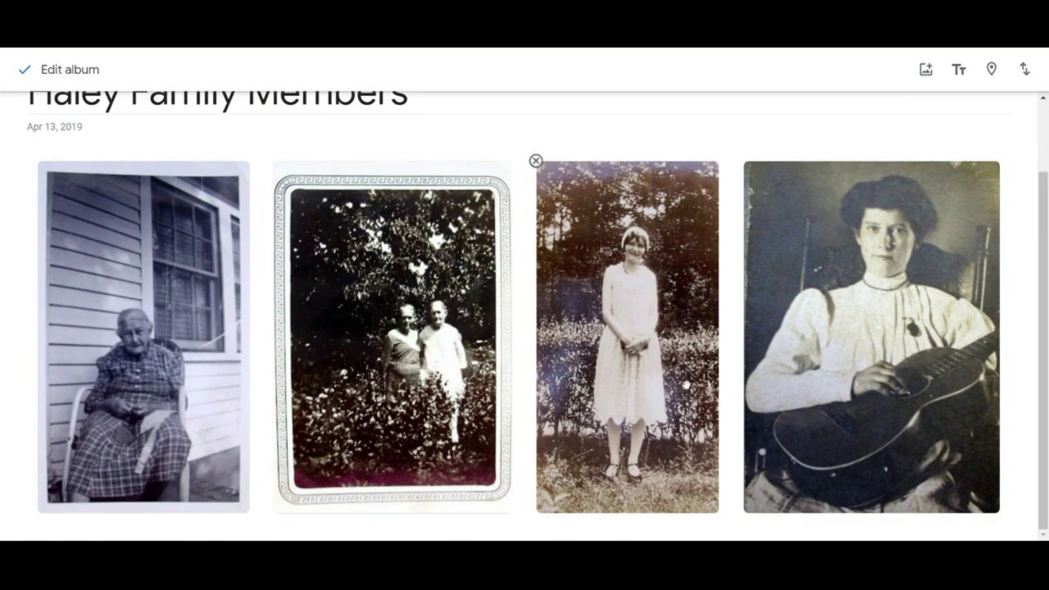
key(Escape)
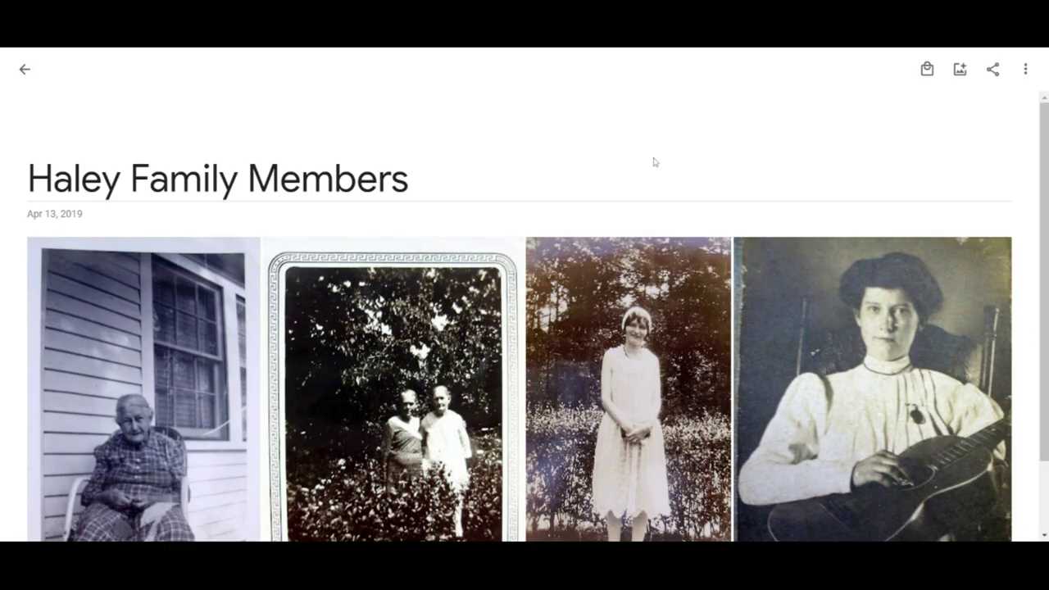
Create a shareable link for the Haley Family Members album and copy it
click(993, 76)
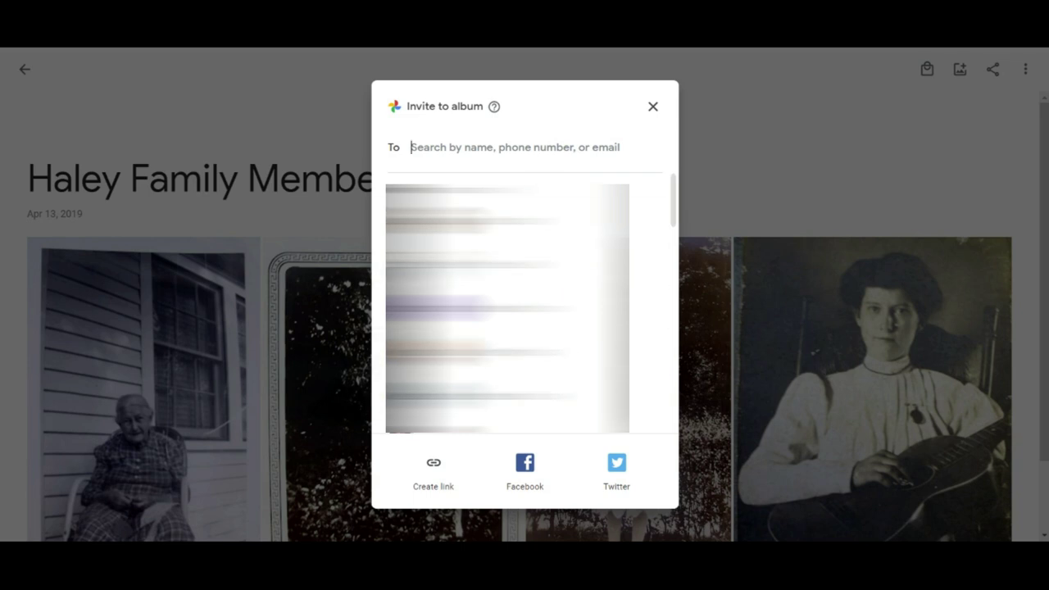
click(430, 473)
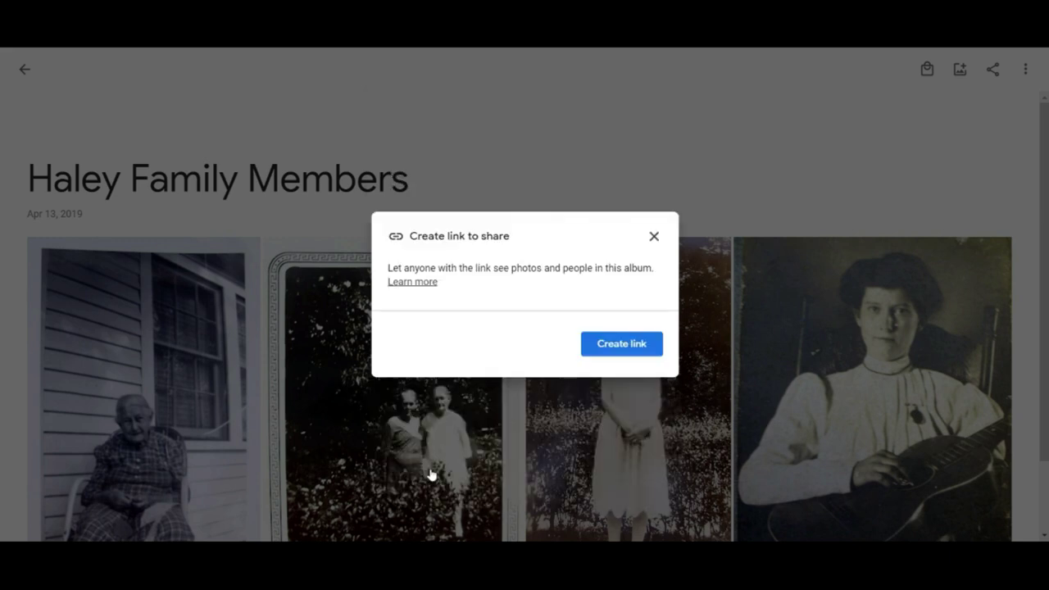
click(621, 346)
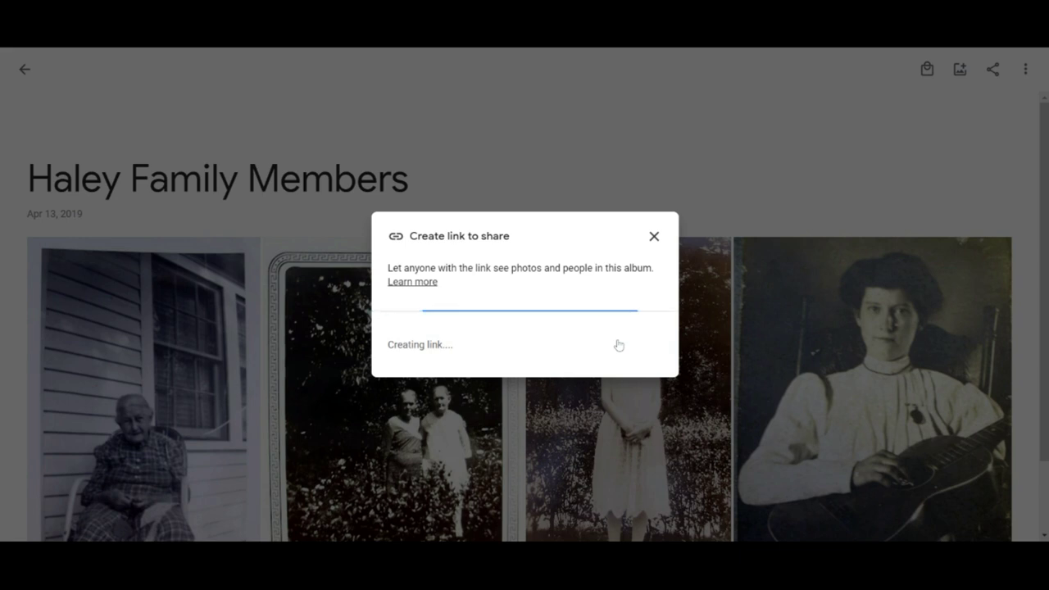
click(628, 346)
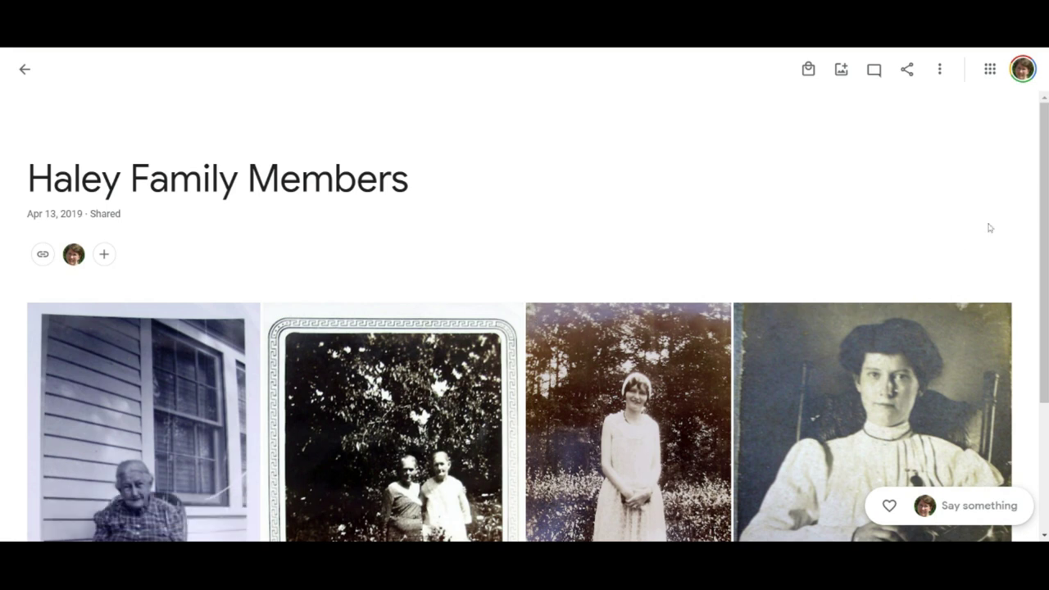
Open the garden photo of the couple behind bushes from the album
drag(1041, 144, 1034, 75)
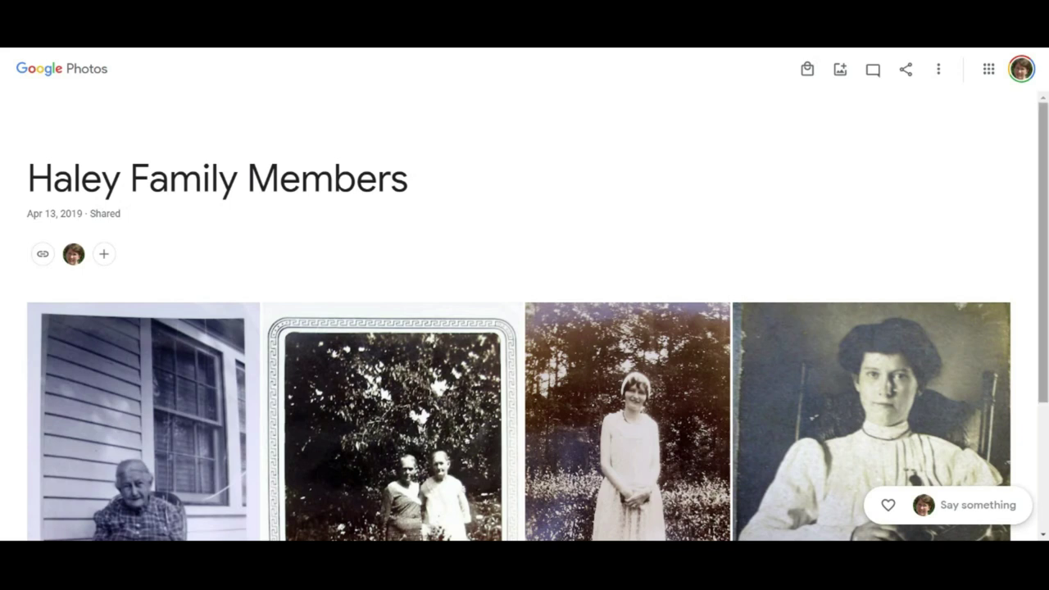
scroll(524, 328, down, 2)
scroll(525, 328, down, 1)
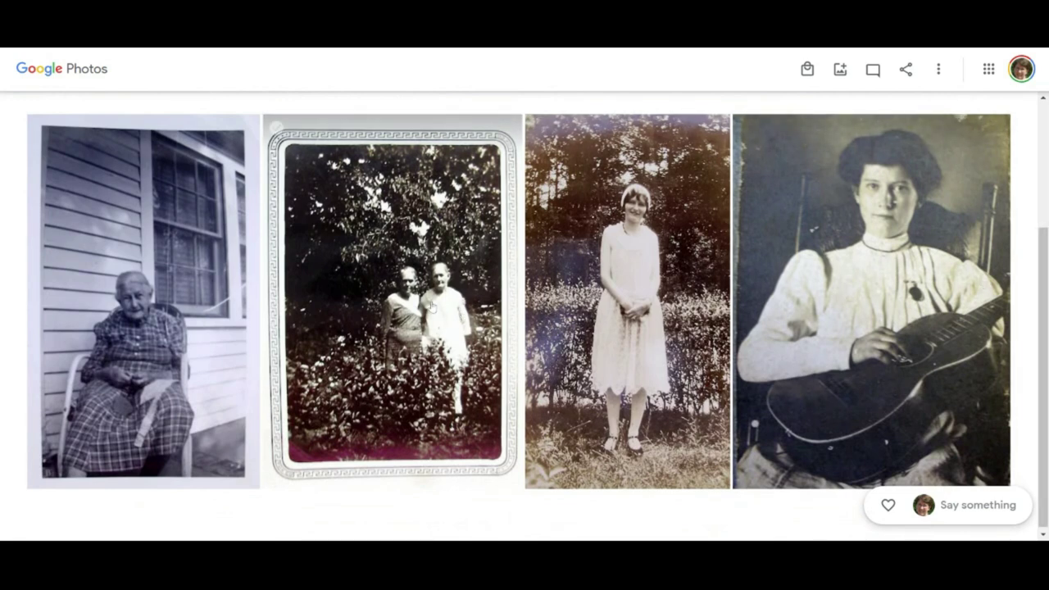
click(432, 308)
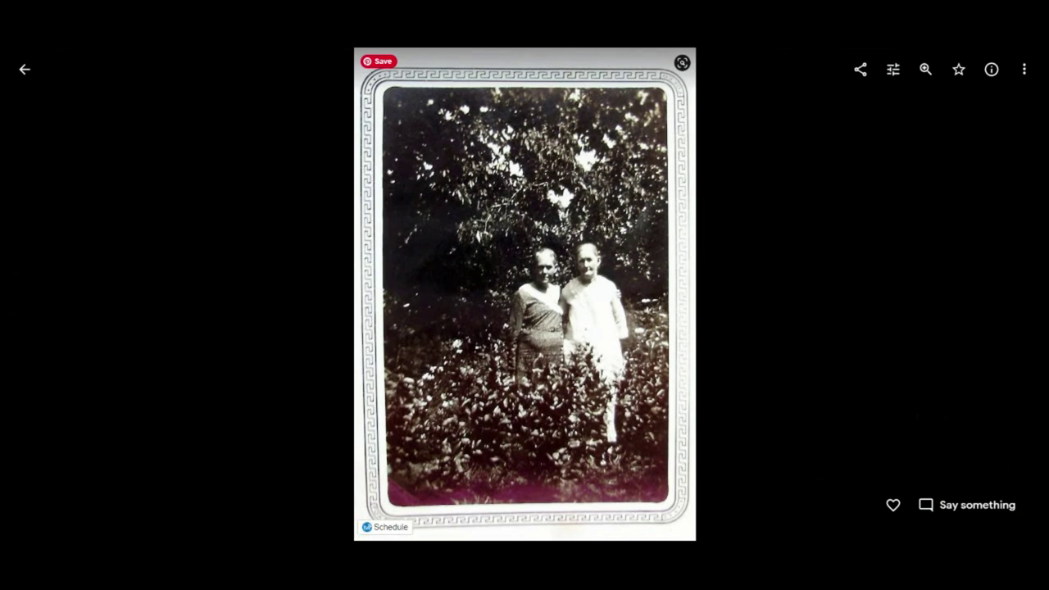
Apply the Auto filter to the garden photo in the editor
click(893, 72)
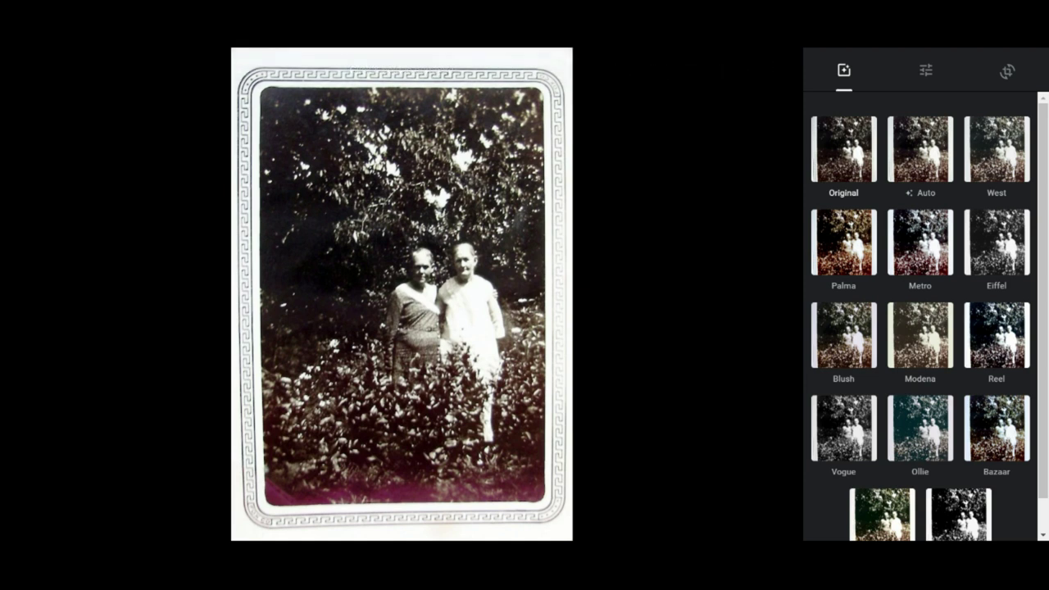
click(920, 151)
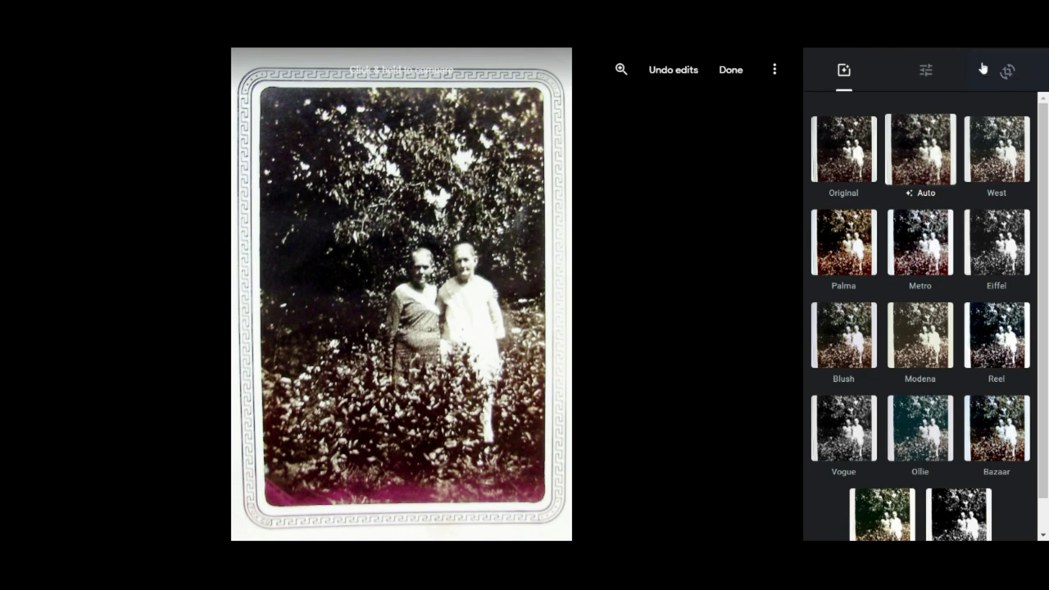
click(926, 74)
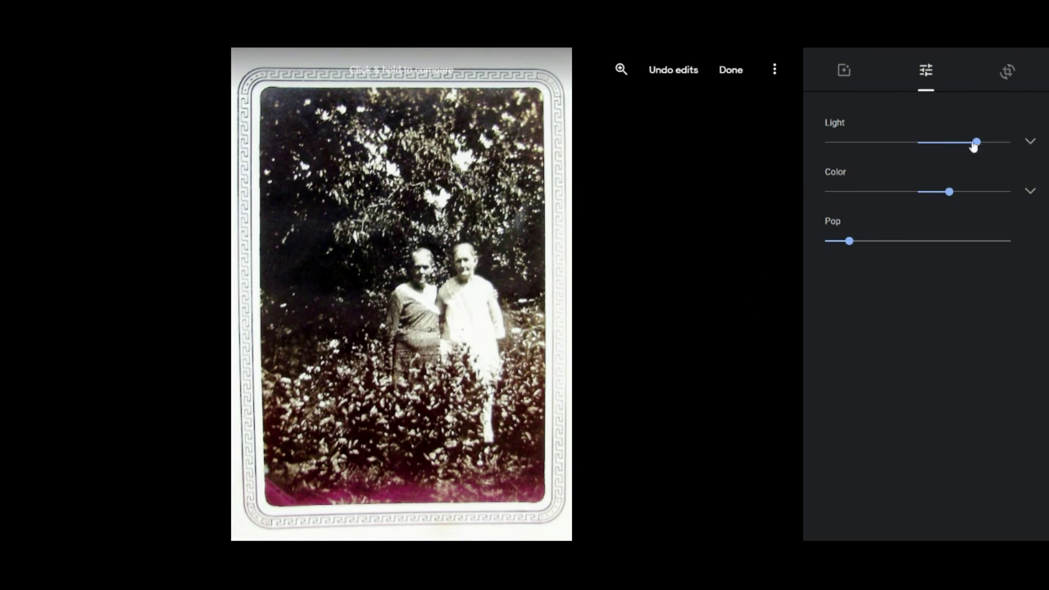
Raise the photo's Light level and nudge Color slightly higher, leaving the crop unchanged
drag(975, 143, 957, 157)
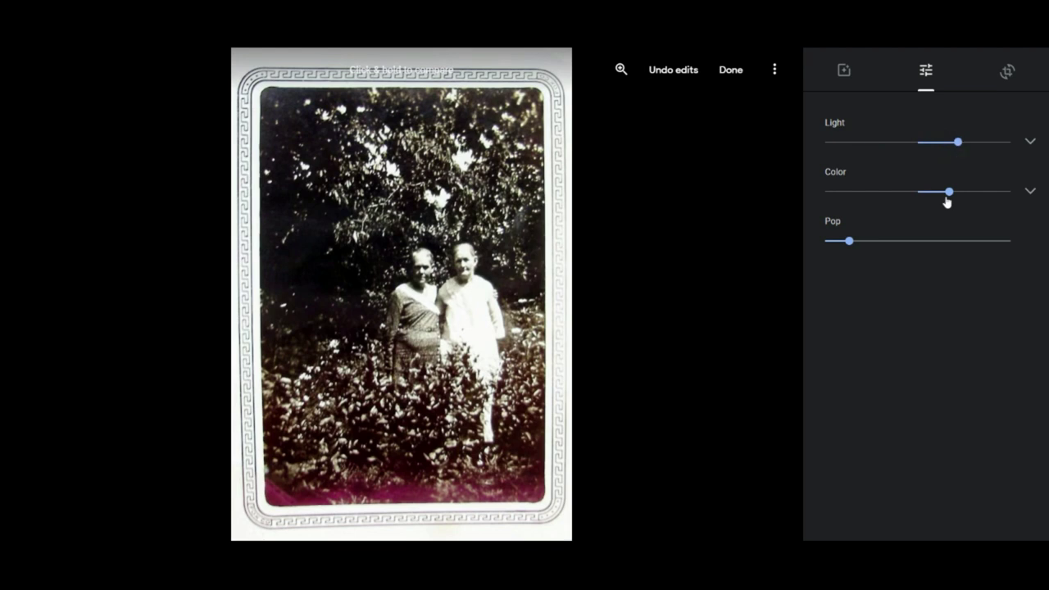
mouse_move(950, 194)
mouse_down()
mouse_move(979, 194)
mouse_move(962, 192)
mouse_up()
click(1005, 74)
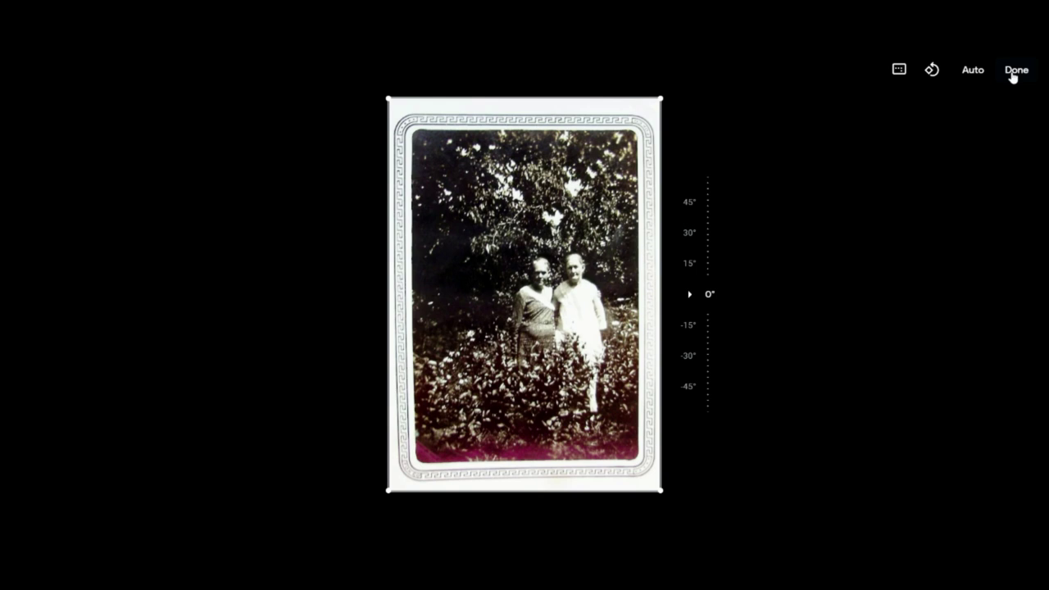
click(1015, 71)
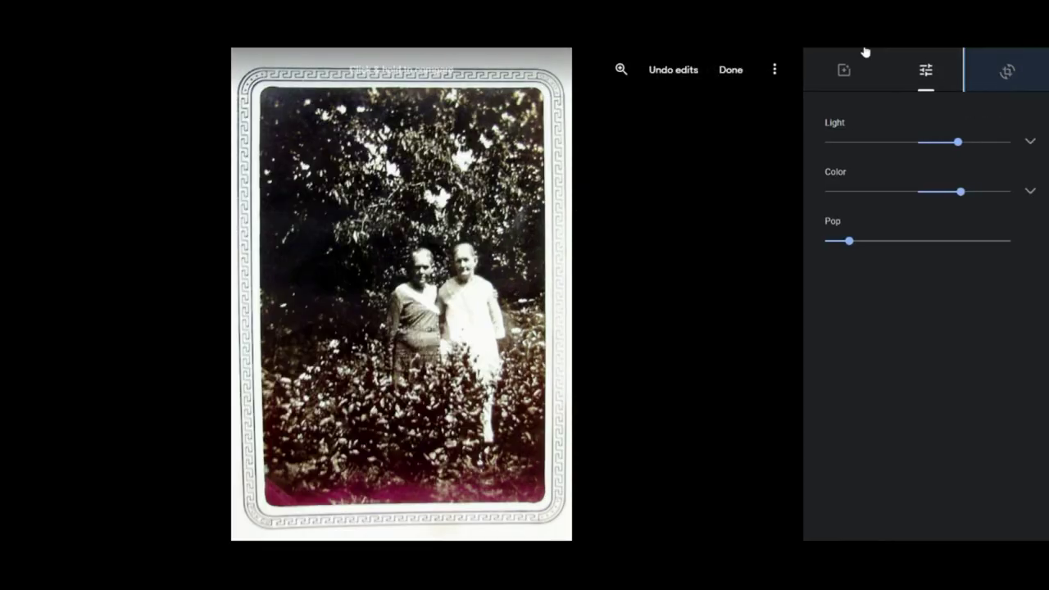